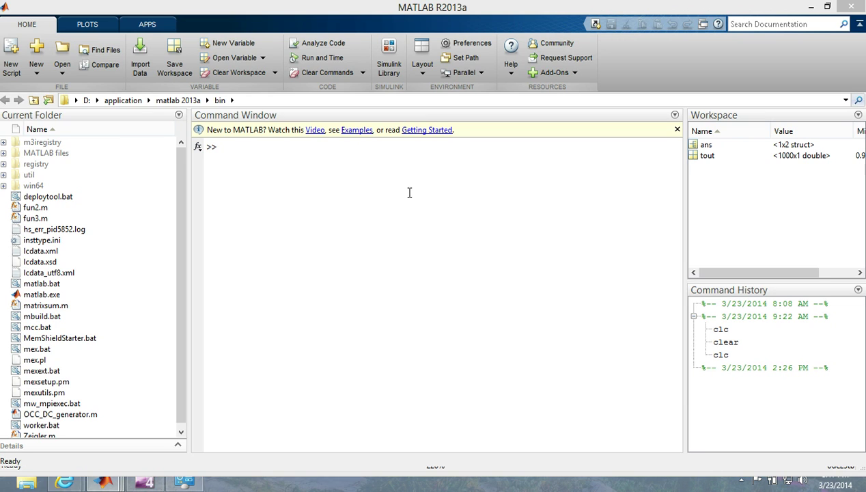
# Open the Simulink Library Browser and bring it to the front.
pyautogui.click(389, 71)
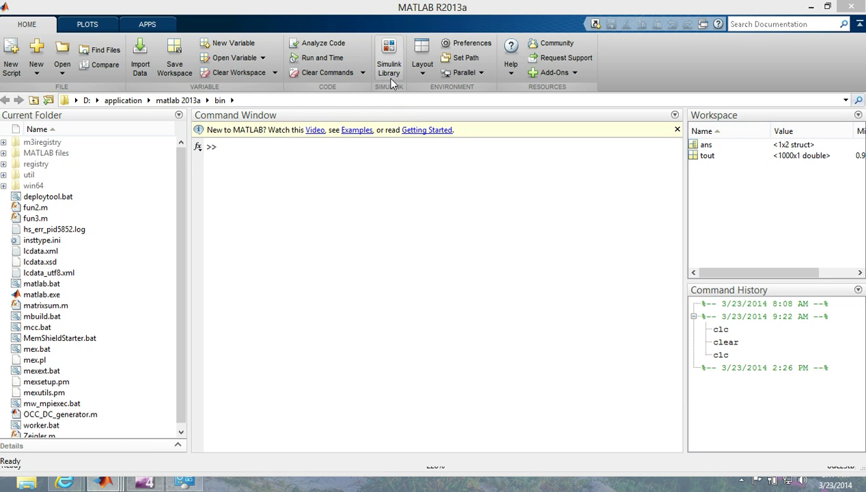
pyautogui.moveTo(104, 483)
pyautogui.click(318, 419)
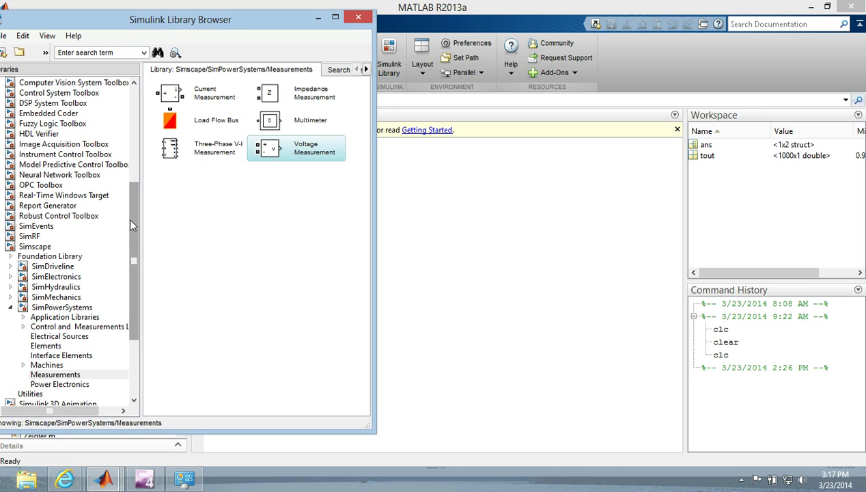
pyautogui.moveTo(130, 218); pyautogui.dragTo(141, 110)
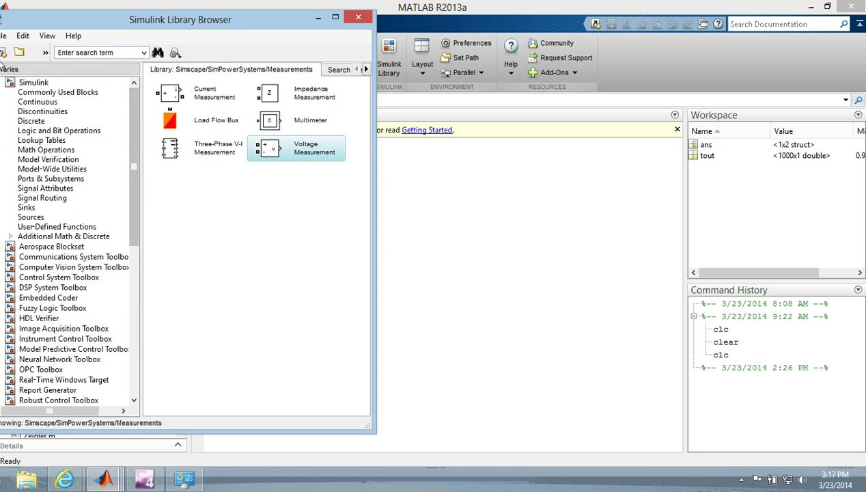
# Create the blank model untitled2 beside the browser and show the Commonly Used Blocks library.
pyautogui.click(4, 52)
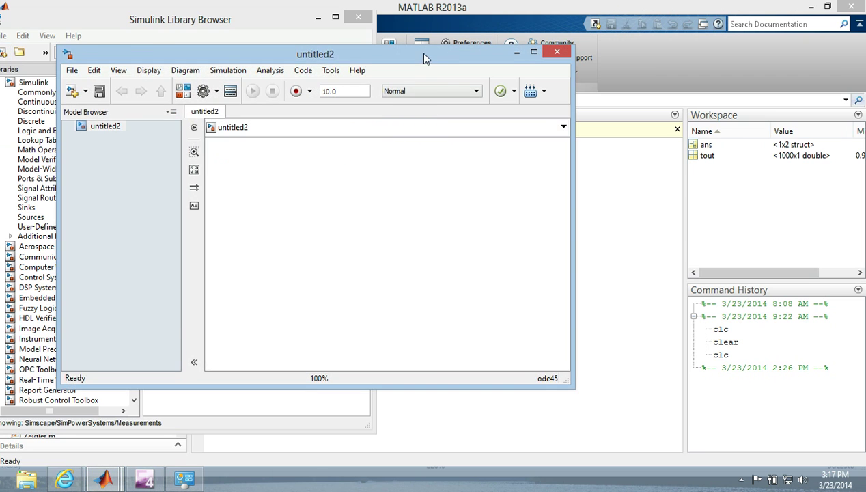
pyautogui.moveTo(424, 57); pyautogui.dragTo(692, 66)
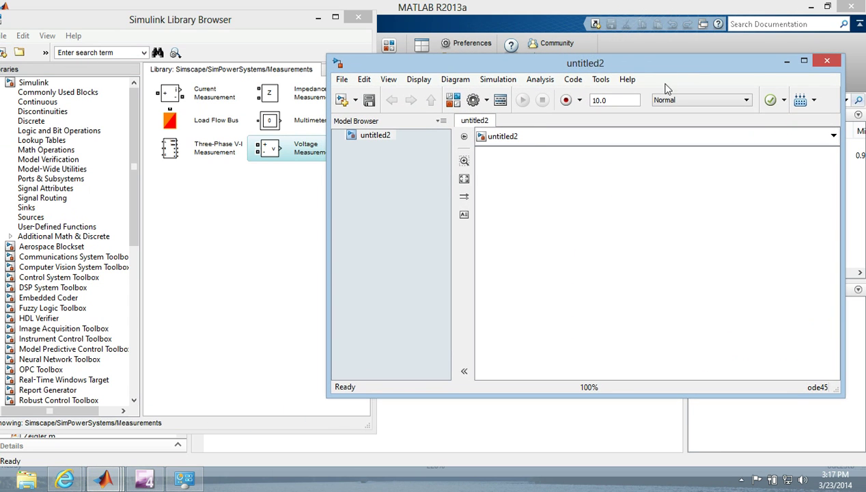
pyautogui.click(297, 261)
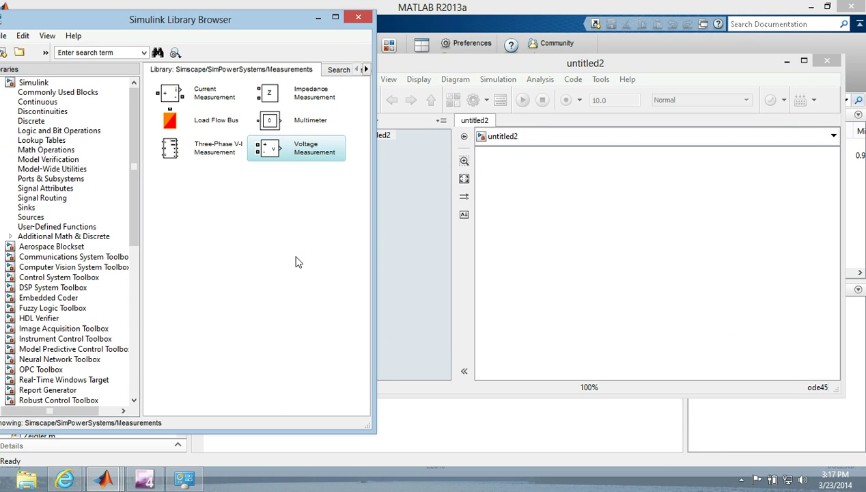
pyautogui.click(82, 93)
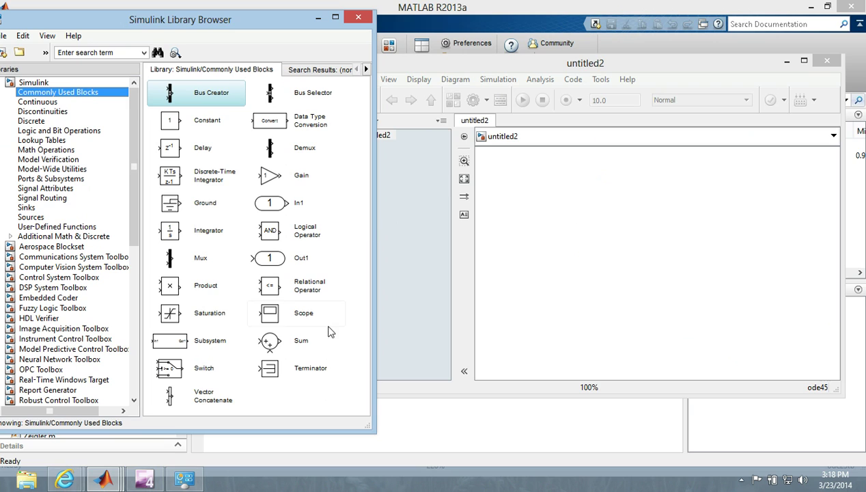
# Add a Scope block and a Diode from SimPowerSystems Power Electronics to untitled2.
pyautogui.moveTo(299, 320); pyautogui.dragTo(762, 254)
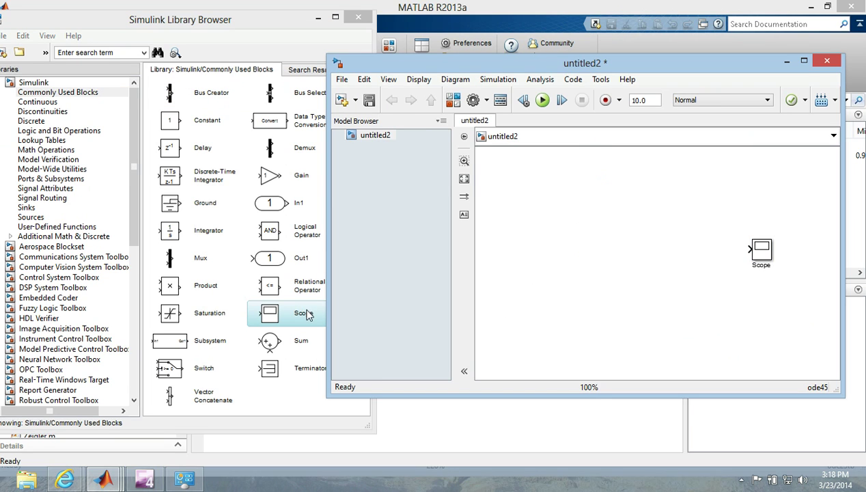
pyautogui.moveTo(132, 182); pyautogui.dragTo(131, 246)
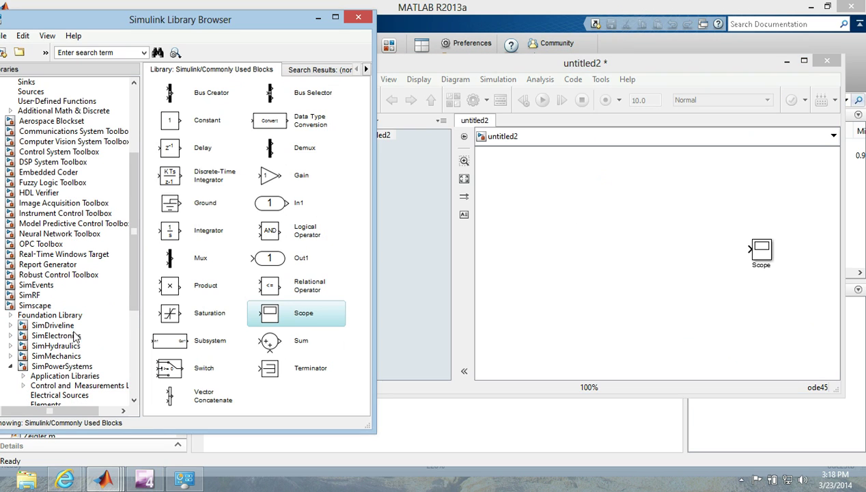
pyautogui.click(35, 306)
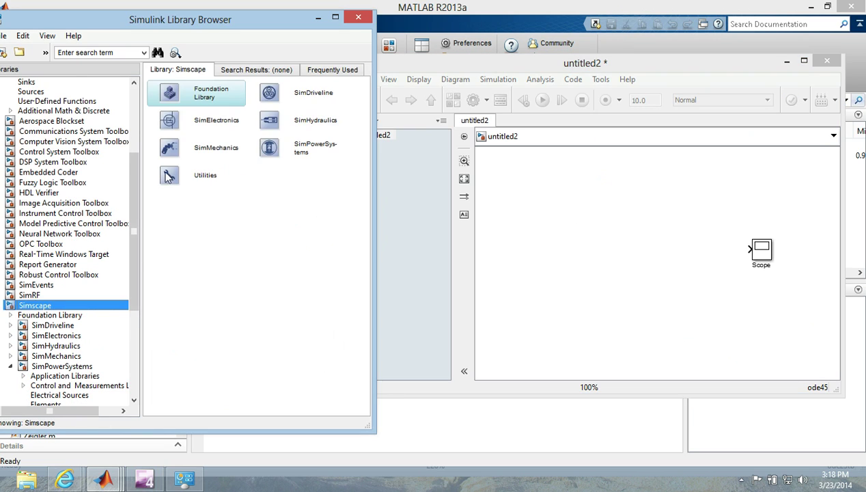
pyautogui.doubleClick(300, 159)
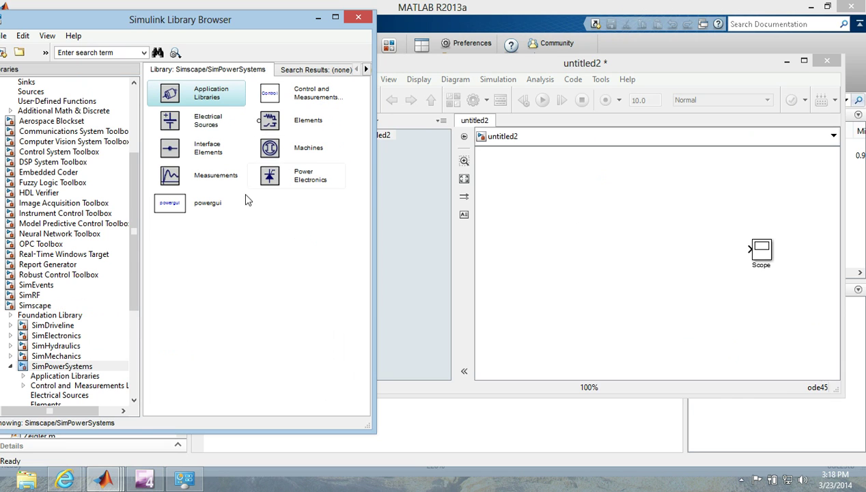
pyautogui.doubleClick(270, 179)
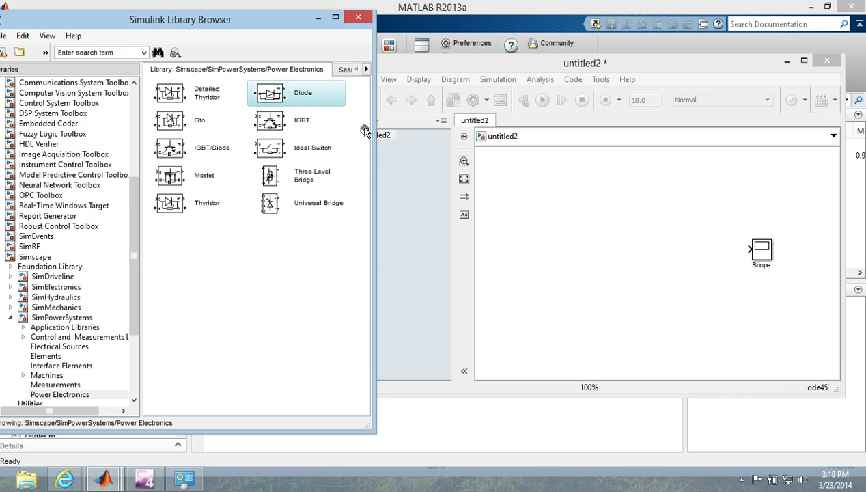
pyautogui.moveTo(366, 131); pyautogui.dragTo(589, 185)
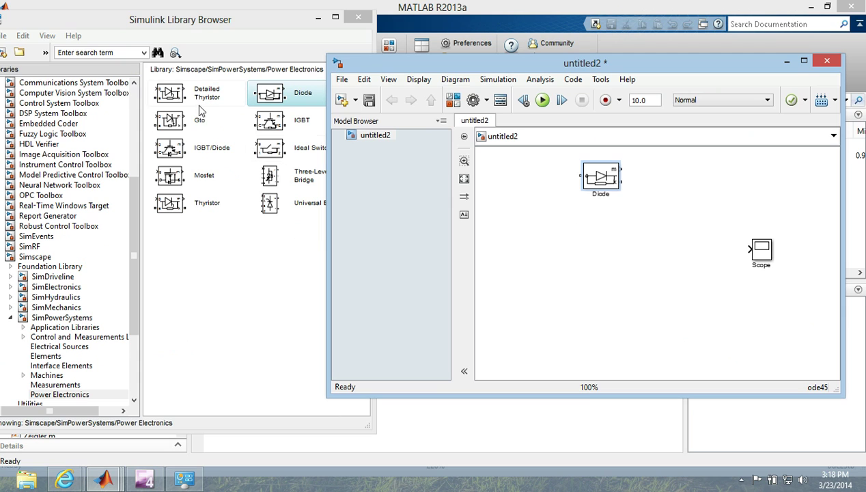
# Add a Series RLC Branch from Elements and an AC Voltage Source from Electrical Sources.
pyautogui.click(62, 356)
pyautogui.click(311, 262)
pyautogui.moveTo(311, 261); pyautogui.dragTo(680, 280)
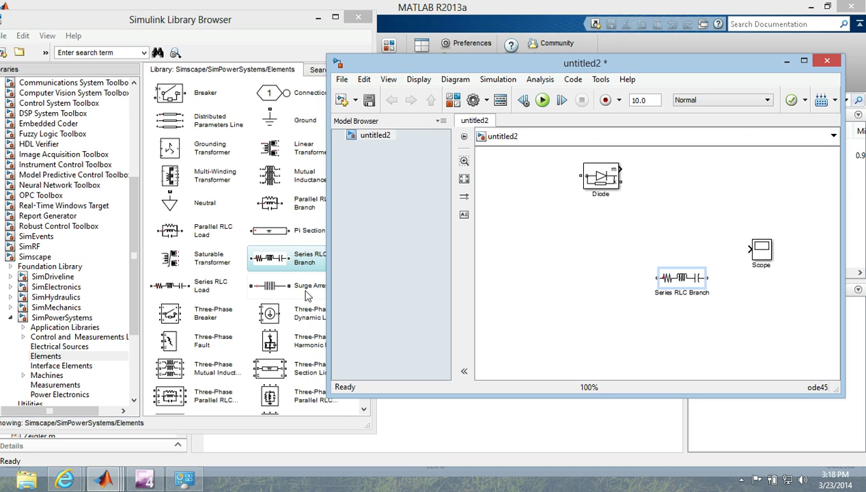
pyautogui.click(73, 348)
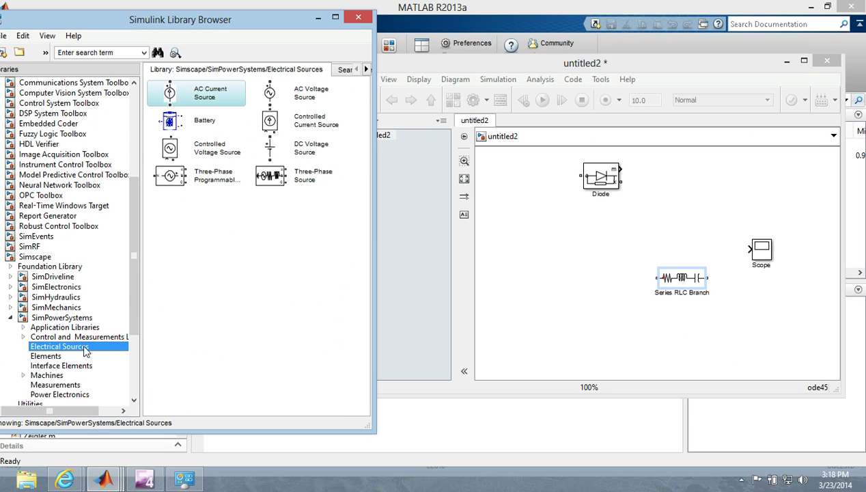
pyautogui.moveTo(311, 99); pyautogui.dragTo(404, 189)
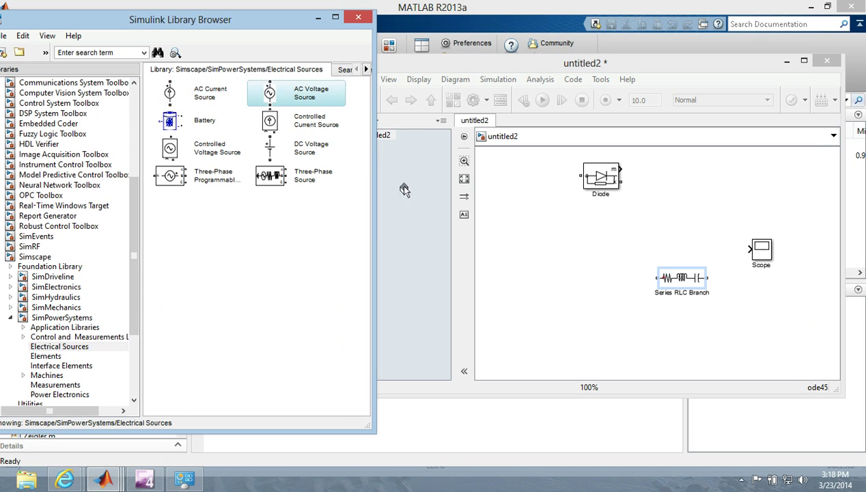
pyautogui.moveTo(509, 260); pyautogui.dragTo(508, 260)
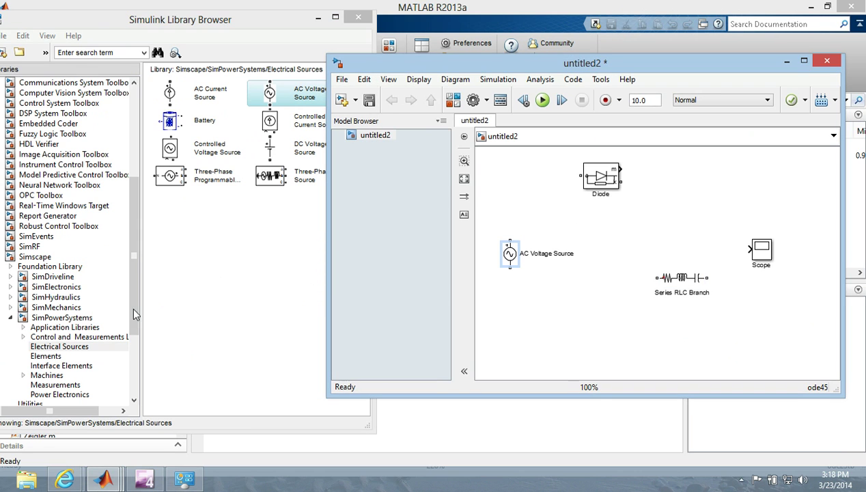
# Add a Voltage Measurement block and a powergui block, then reposition the RLC branch and Diode.
pyautogui.click(49, 376)
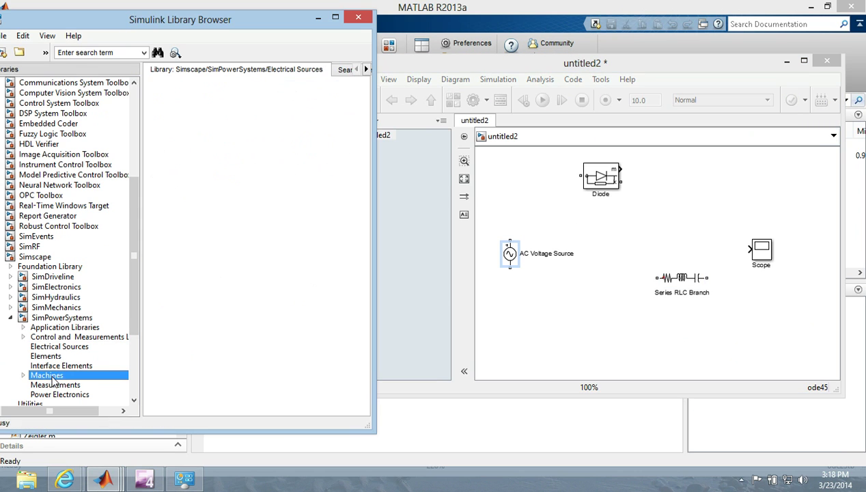
pyautogui.click(56, 385)
pyautogui.moveTo(298, 150); pyautogui.dragTo(594, 293)
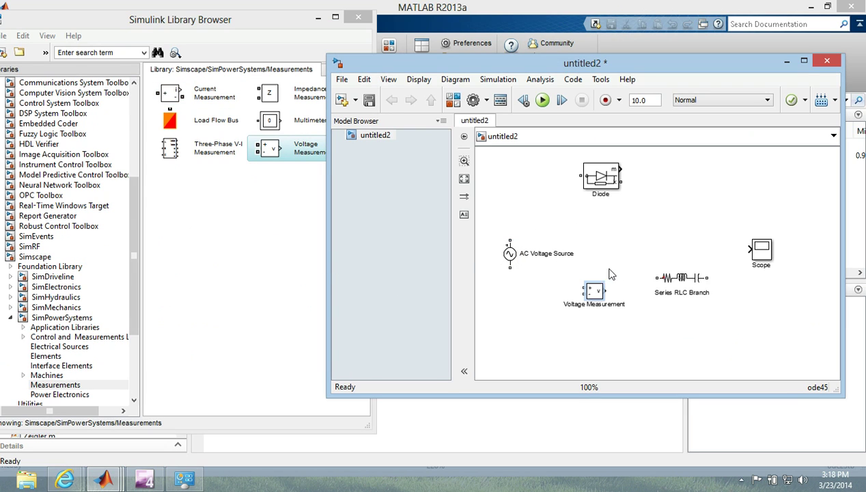
pyautogui.click(675, 281)
pyautogui.moveTo(675, 282); pyautogui.dragTo(707, 207)
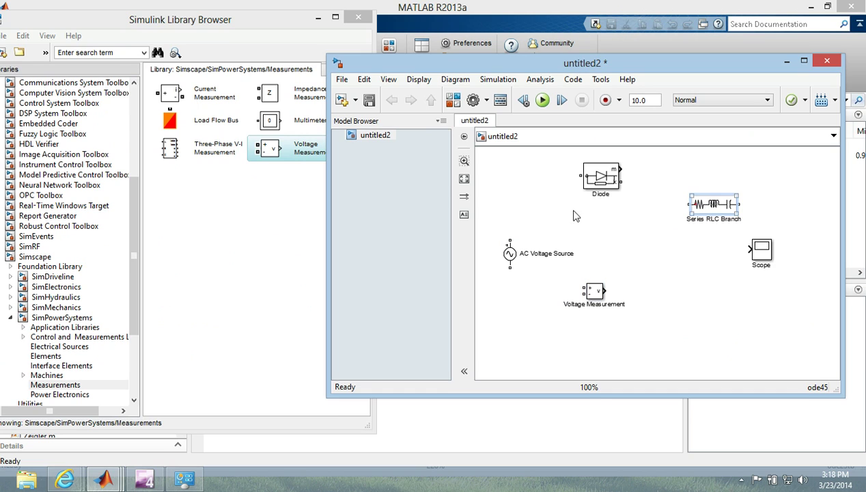
pyautogui.click(62, 318)
pyautogui.moveTo(170, 202); pyautogui.dragTo(524, 176)
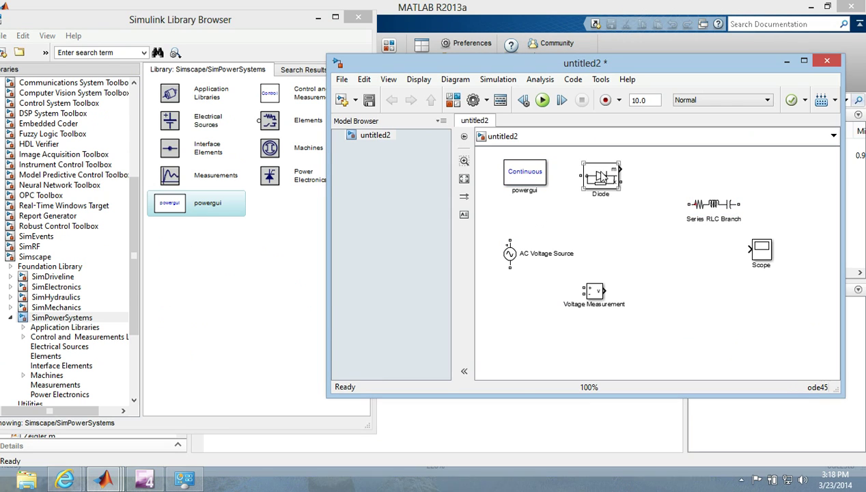
pyautogui.moveTo(602, 176); pyautogui.dragTo(666, 175)
# Hide the block names of the Diode, Series RLC Branch and Scope.
pyautogui.moveTo(509, 260); pyautogui.dragTo(593, 255)
pyautogui.moveTo(615, 150); pyautogui.dragTo(769, 329)
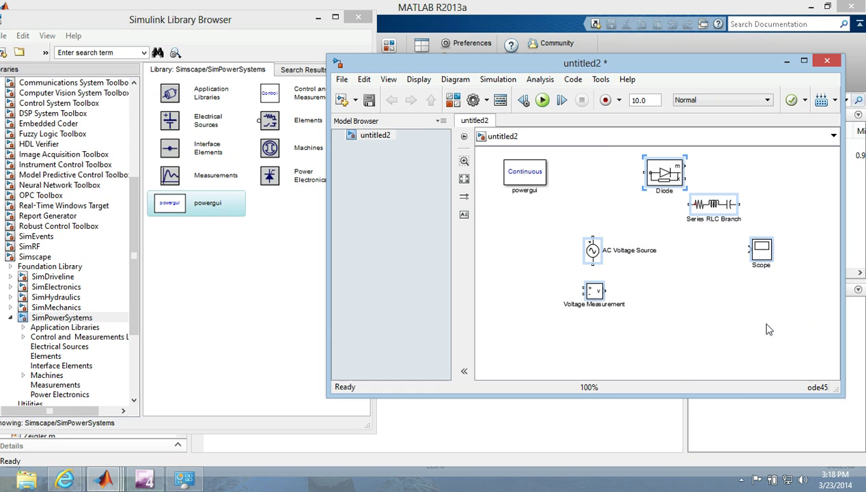
pyautogui.rightClick(646, 172)
pyautogui.moveTo(686, 294)
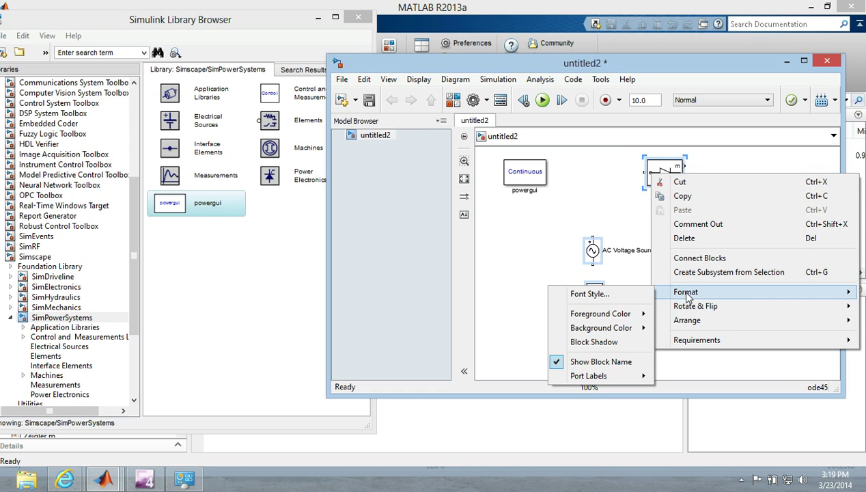
pyautogui.click(560, 363)
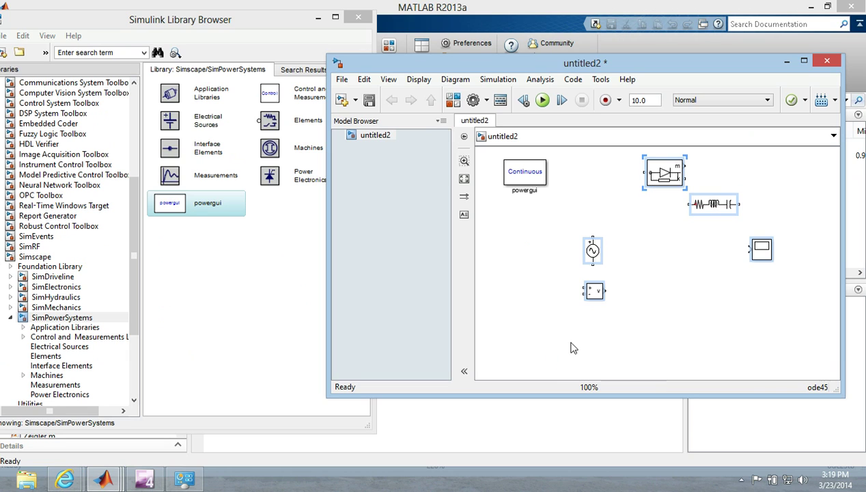
pyautogui.click(710, 180)
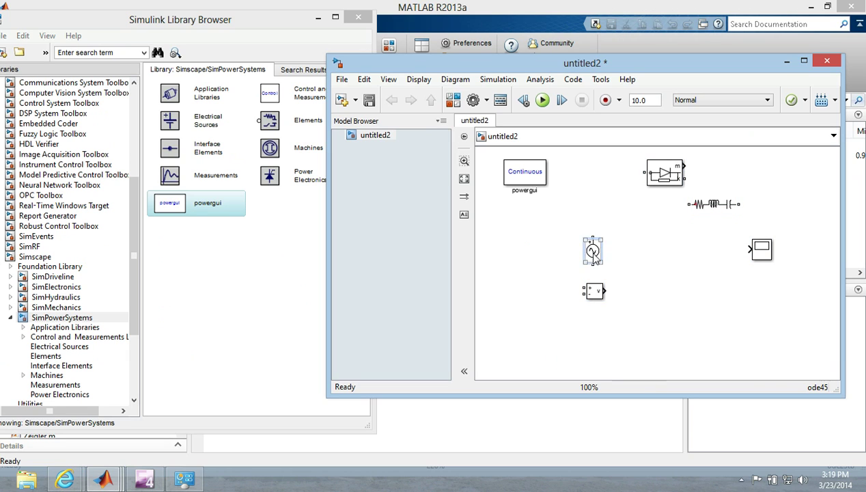
# Maximize the model window and spread the AC source, measurement, Scope, RLC and Diode blocks apart.
pyautogui.moveTo(595, 257); pyautogui.dragTo(551, 270)
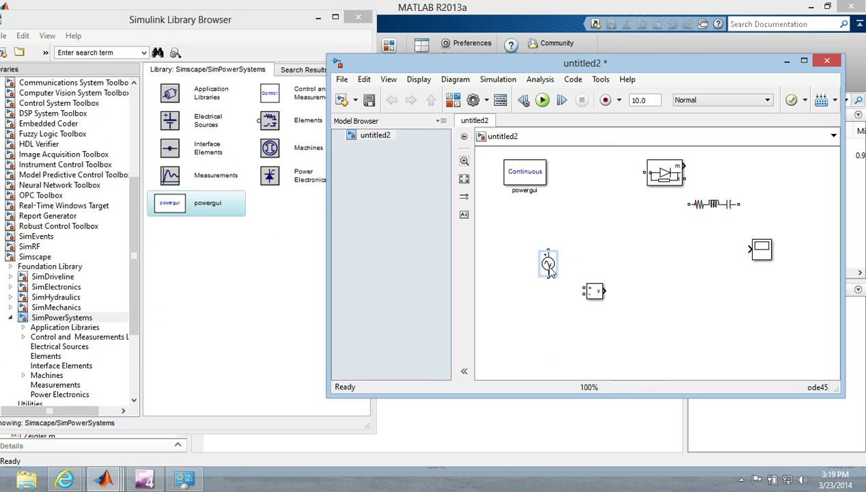
pyautogui.click(805, 61)
pyautogui.moveTo(216, 205); pyautogui.dragTo(222, 256)
pyautogui.moveTo(261, 233); pyautogui.dragTo(426, 351)
pyautogui.click(433, 201)
pyautogui.moveTo(434, 201); pyautogui.dragTo(597, 203)
pyautogui.moveTo(402, 146); pyautogui.dragTo(580, 136)
pyautogui.moveTo(335, 124); pyautogui.dragTo(319, 224)
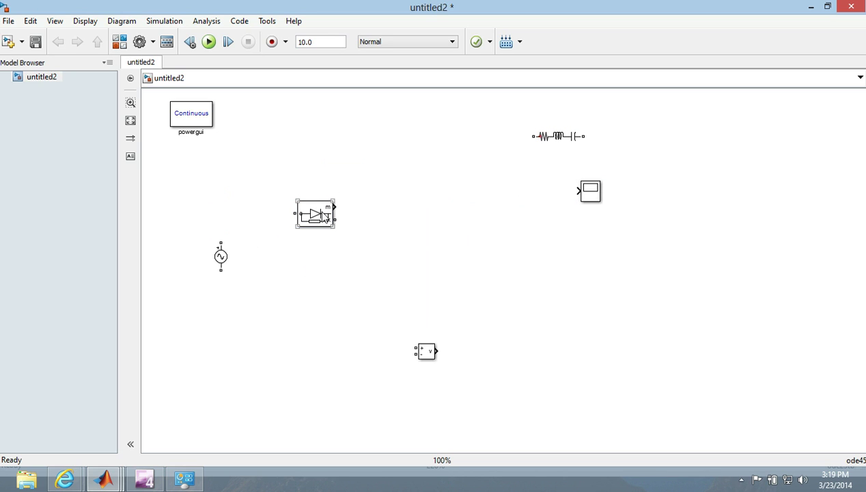
# Set the Diode's forward voltage to 0 and turn off its measurement port.
pyautogui.doubleClick(326, 216)
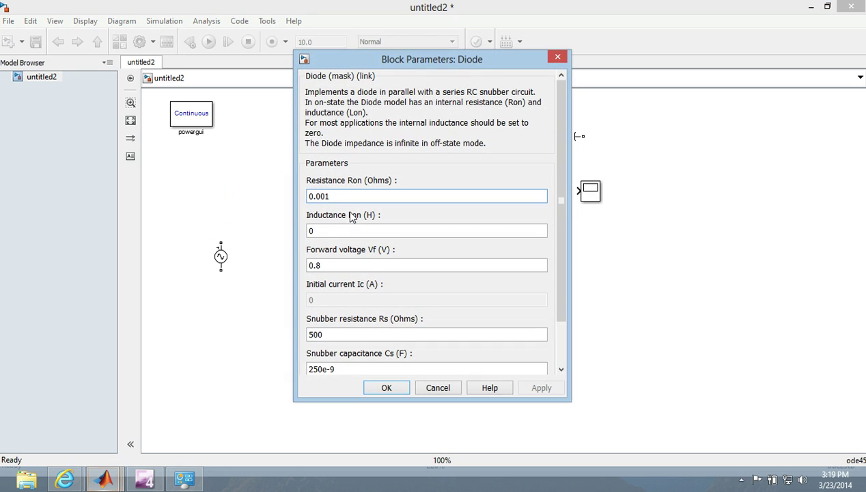
pyautogui.click(344, 265)
pyautogui.doubleClick(344, 265)
pyautogui.write('0')
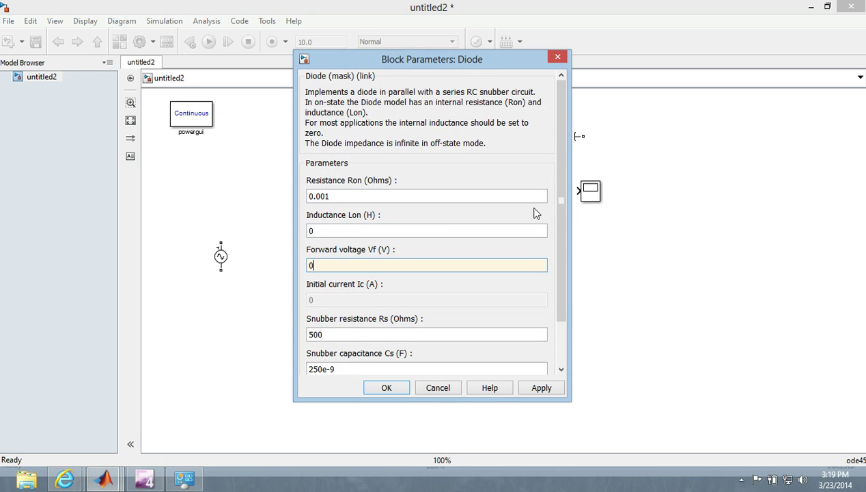
pyautogui.moveTo(554, 201); pyautogui.dragTo(556, 301)
pyautogui.click(309, 335)
pyautogui.click(310, 335)
pyautogui.click(386, 387)
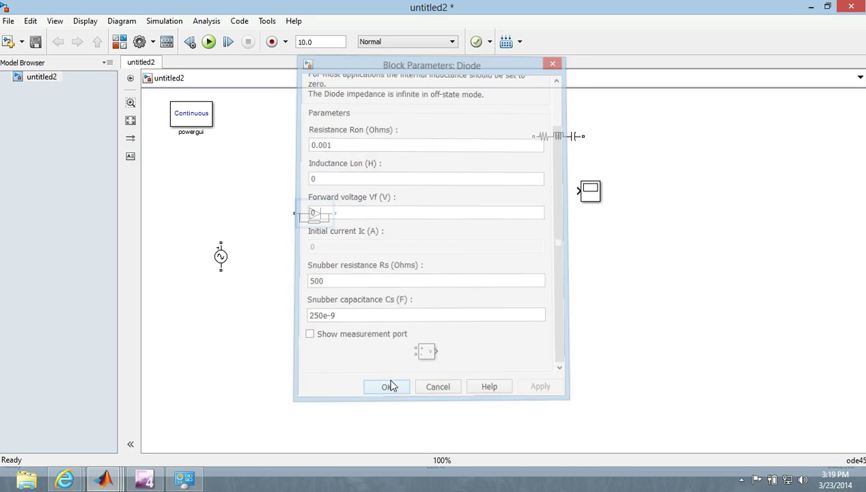
pyautogui.click(405, 265)
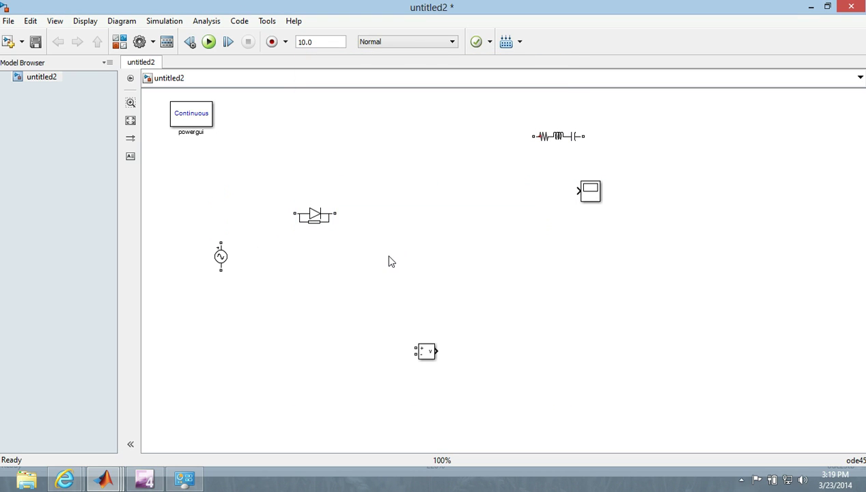
# Wire the AC source's top terminal to the Diode and move the RLC branch to mid-canvas.
pyautogui.click(220, 243)
pyautogui.moveTo(224, 242); pyautogui.dragTo(296, 214)
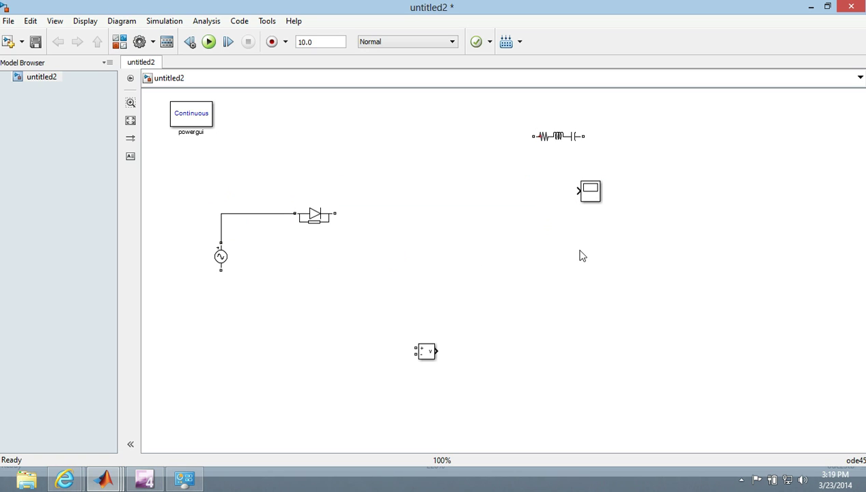
pyautogui.moveTo(565, 136); pyautogui.dragTo(457, 244)
pyautogui.click(551, 250)
pyautogui.click(456, 245)
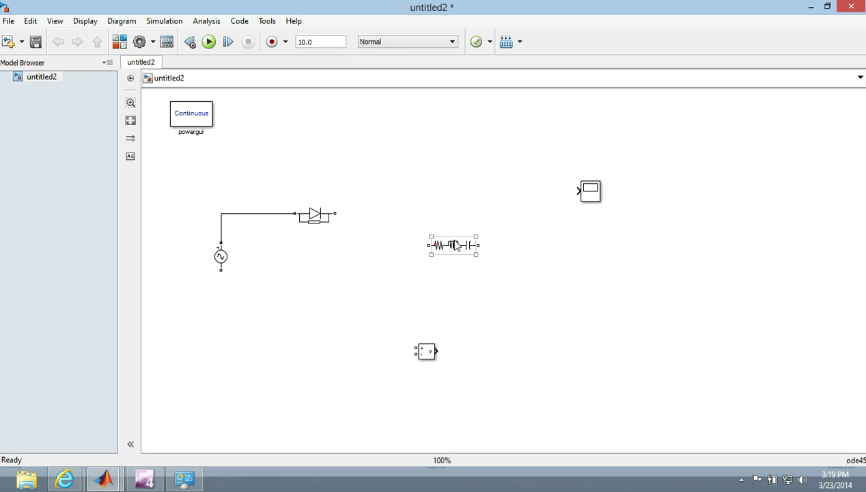
# Change the Series RLC Branch type to R, leaving a 1 Ohm resistor.
pyautogui.doubleClick(456, 245)
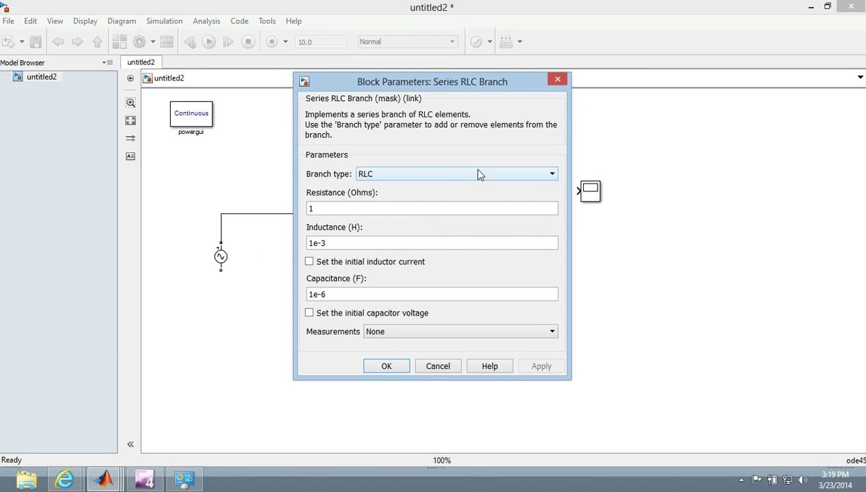
pyautogui.click(438, 175)
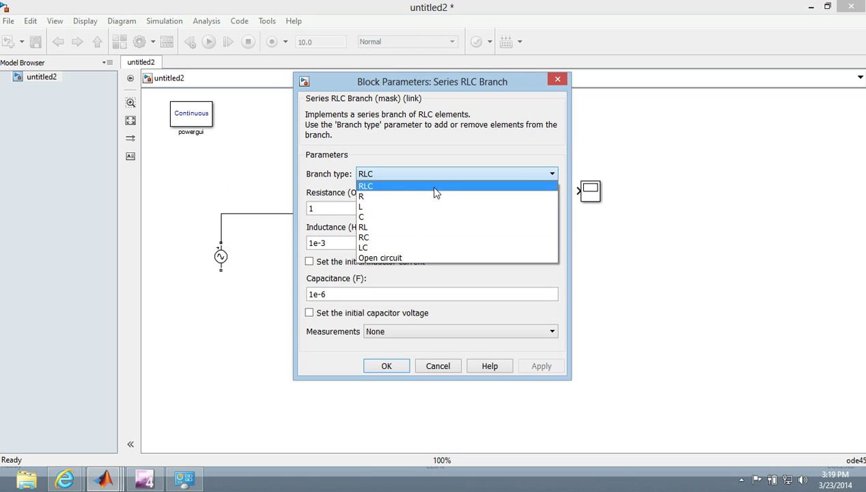
pyautogui.click(431, 197)
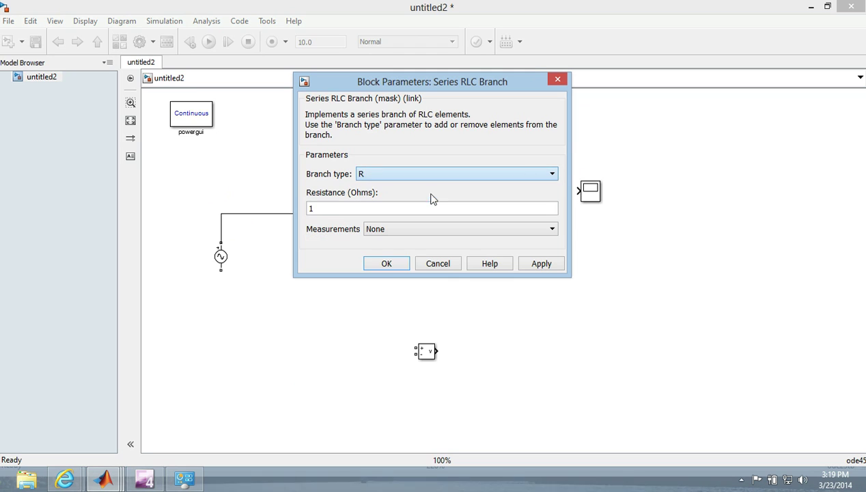
# Apply the R branch type and rotate the resistor to stand vertically beside the source.
pyautogui.click(393, 265)
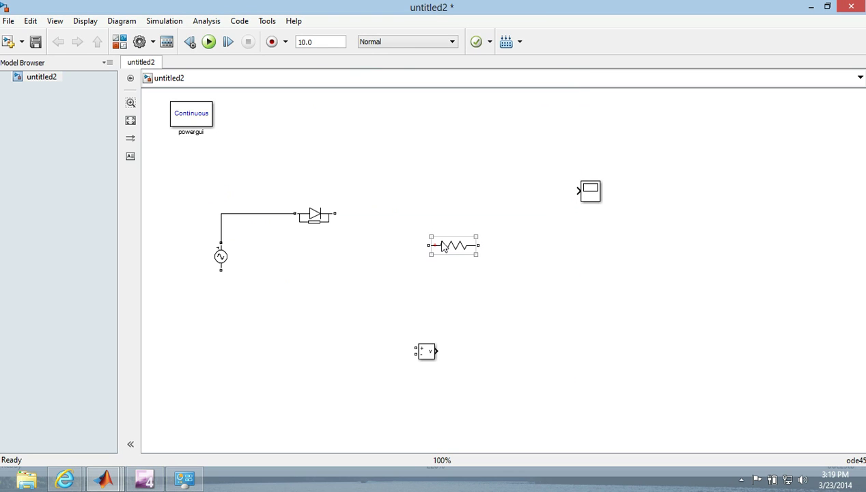
pyautogui.click(493, 272)
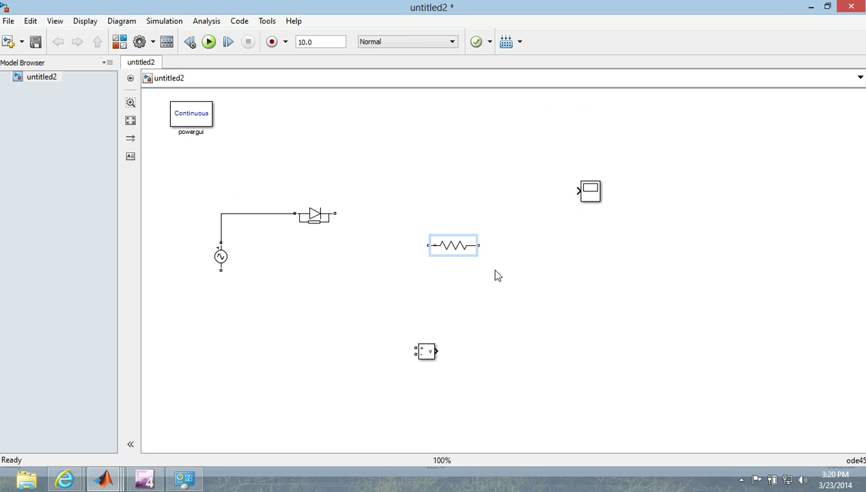
pyautogui.hotkey('ctrl', 'r')
pyautogui.moveTo(450, 266); pyautogui.dragTo(449, 277)
# Wire the Diode output to the resistor top and the AC source bottom to the resistor bottom.
pyautogui.moveTo(453, 230); pyautogui.dragTo(339, 212)
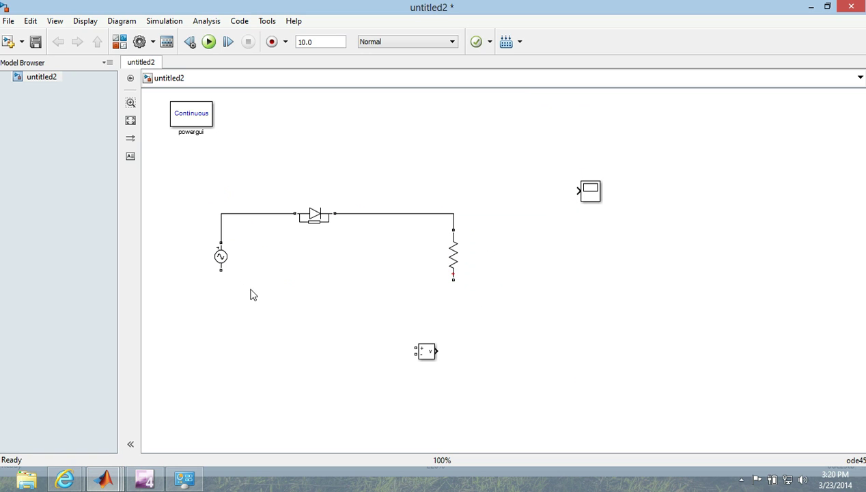
pyautogui.moveTo(221, 271); pyautogui.dragTo(454, 281)
pyautogui.moveTo(424, 352); pyautogui.dragTo(562, 336)
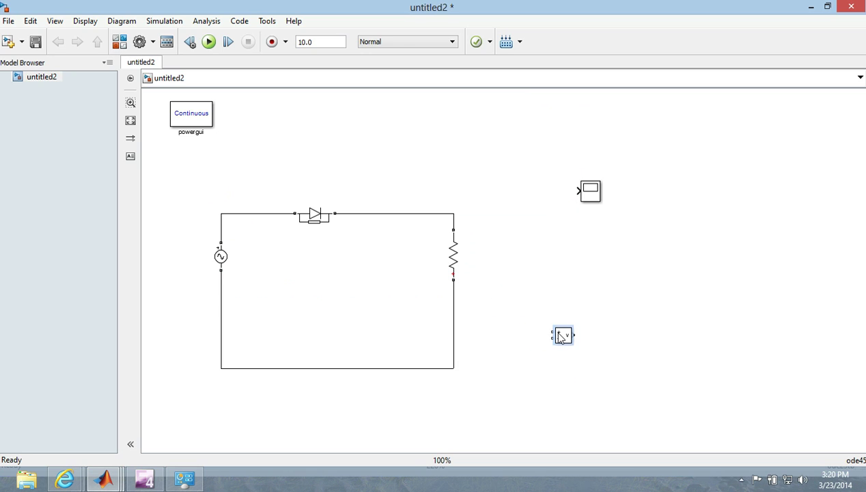
pyautogui.click(439, 278)
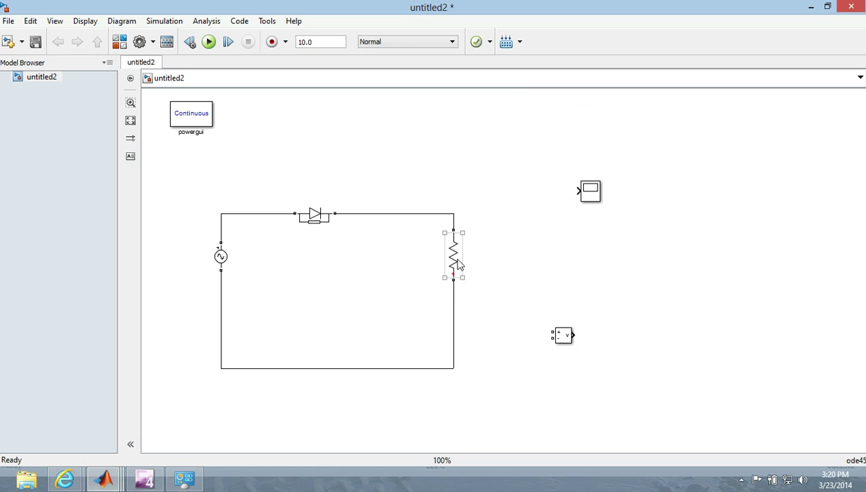
# Place the Voltage Measurement block beside the AC source and wire it across the source.
pyautogui.moveTo(459, 263); pyautogui.dragTo(458, 305)
pyautogui.moveTo(564, 342); pyautogui.dragTo(272, 286)
pyautogui.moveTo(214, 262)
pyautogui.mouseDown()
pyautogui.moveTo(225, 292)
pyautogui.moveTo(244, 244)
pyautogui.moveTo(217, 240)
pyautogui.moveTo(224, 241)
pyautogui.mouseUp()
pyautogui.click(265, 282)
pyautogui.moveTo(260, 283)
pyautogui.mouseDown()
pyautogui.moveTo(246, 312)
pyautogui.moveTo(225, 317)
pyautogui.mouseUp()
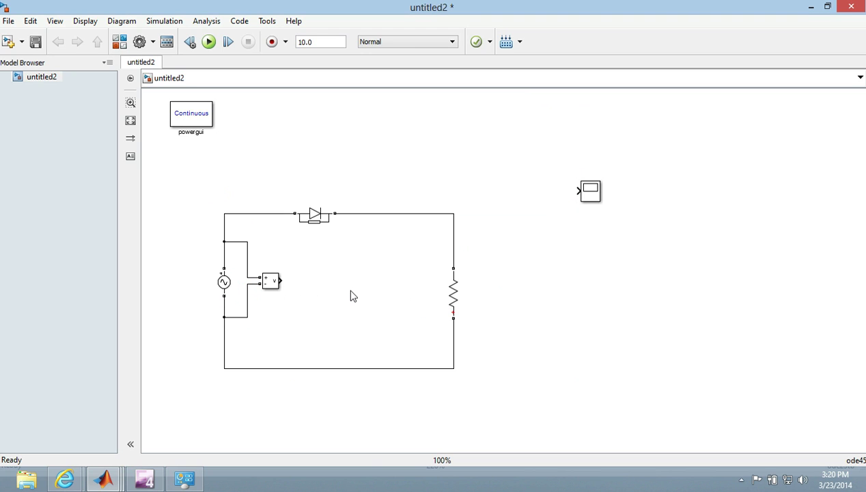
# Copy the Voltage Measurement block next to the resistor and wire its + and - across it.
pyautogui.click(455, 287)
pyautogui.click(424, 286)
pyautogui.click(270, 282)
pyautogui.moveTo(268, 278); pyautogui.dragTo(390, 286)
pyautogui.click(402, 325)
pyautogui.moveTo(402, 281)
pyautogui.mouseDown()
pyautogui.moveTo(426, 248)
pyautogui.moveTo(451, 246)
pyautogui.mouseUp()
pyautogui.moveTo(402, 287)
pyautogui.mouseDown()
pyautogui.moveTo(420, 300)
pyautogui.moveTo(435, 337)
pyautogui.moveTo(453, 337)
pyautogui.mouseUp()
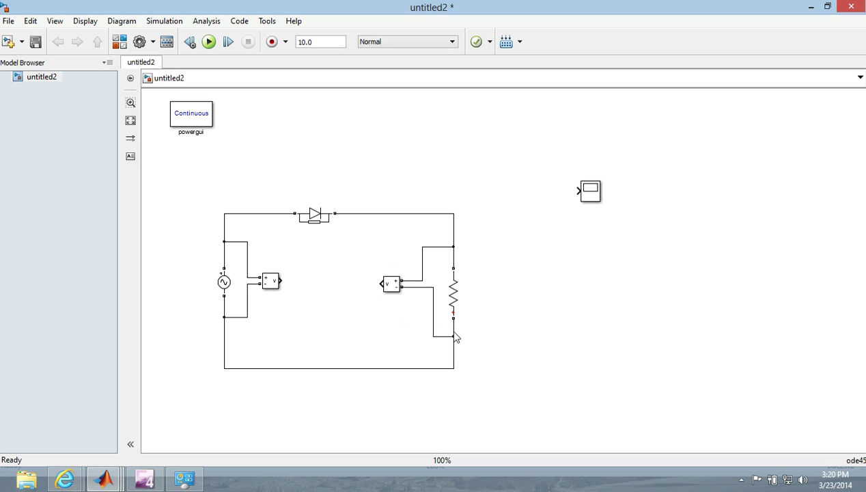
pyautogui.moveTo(433, 306); pyautogui.dragTo(421, 296)
# Move the Scope below the circuit and set its number of axes to 2.
pyautogui.click(591, 189)
pyautogui.moveTo(595, 191); pyautogui.dragTo(354, 392)
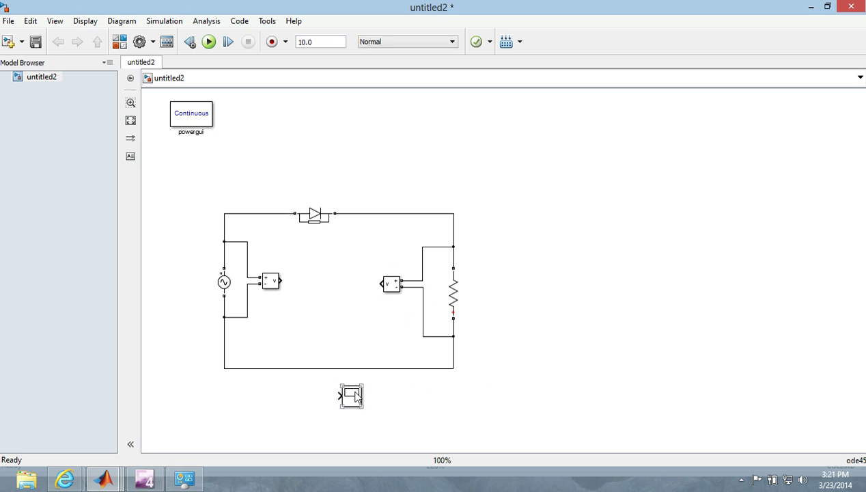
pyautogui.doubleClick(354, 397)
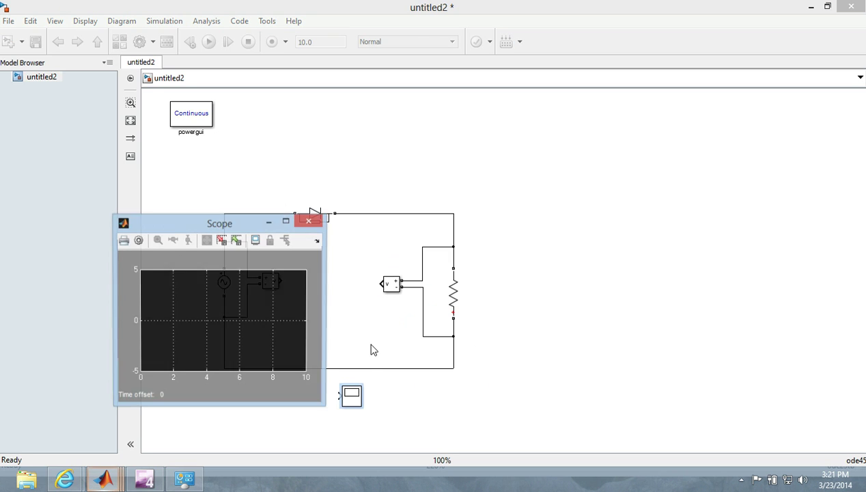
pyautogui.click(138, 241)
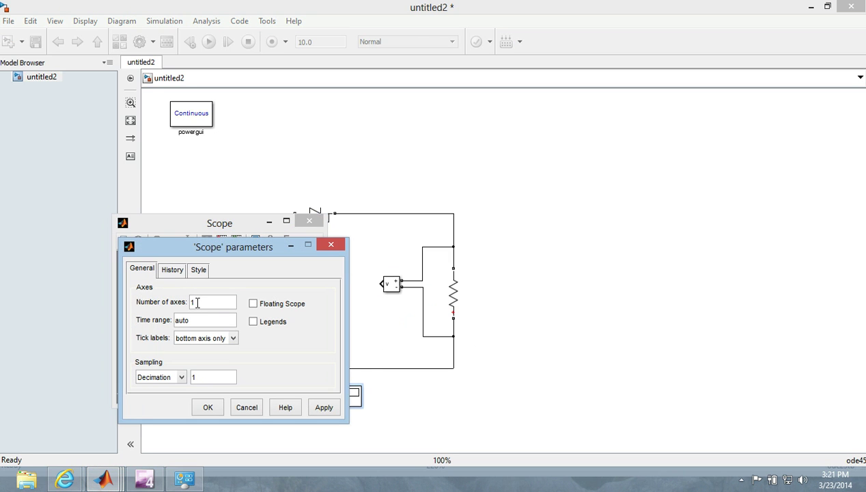
pyautogui.doubleClick(197, 303)
pyautogui.write('2')
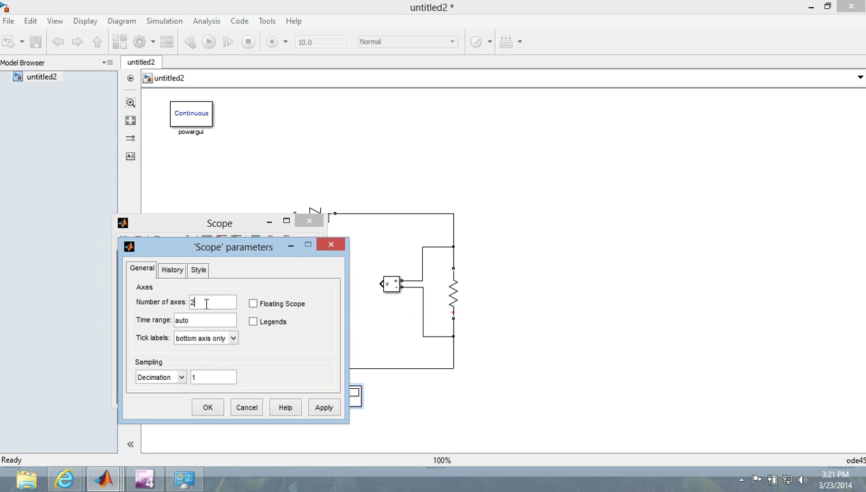
# Limit the Scope's data history to the last 1500000 points and confirm.
pyautogui.click(173, 270)
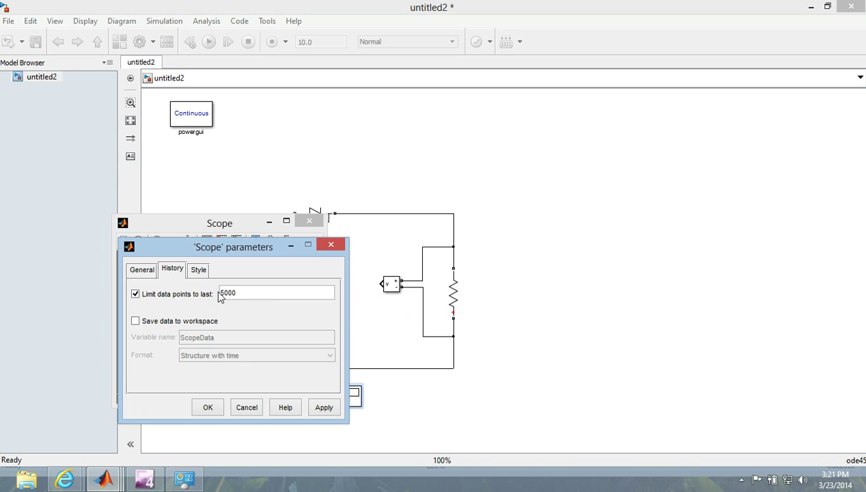
pyautogui.click(220, 293)
pyautogui.click(241, 293)
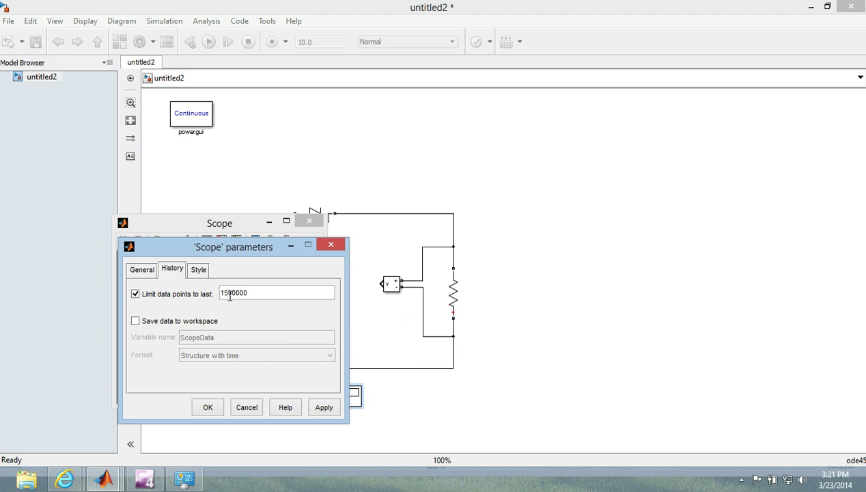
pyautogui.click(220, 408)
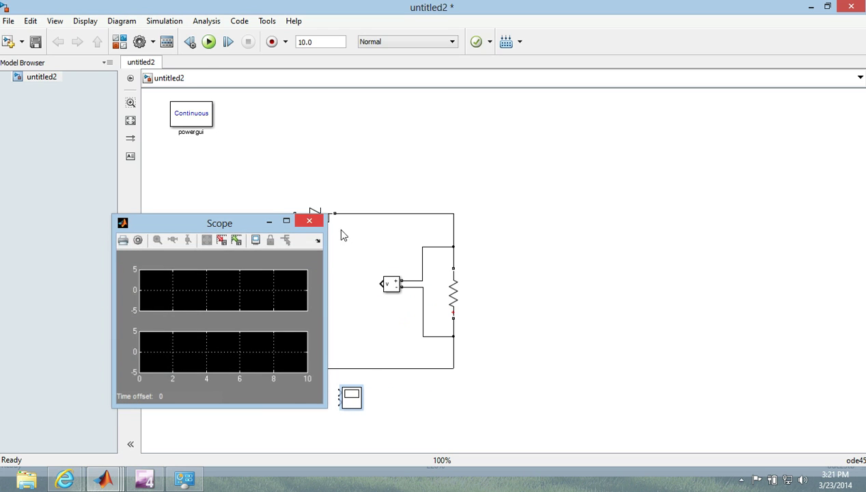
# Connect the source and load voltage measurement outputs to the Scope's two inputs.
pyautogui.click(309, 220)
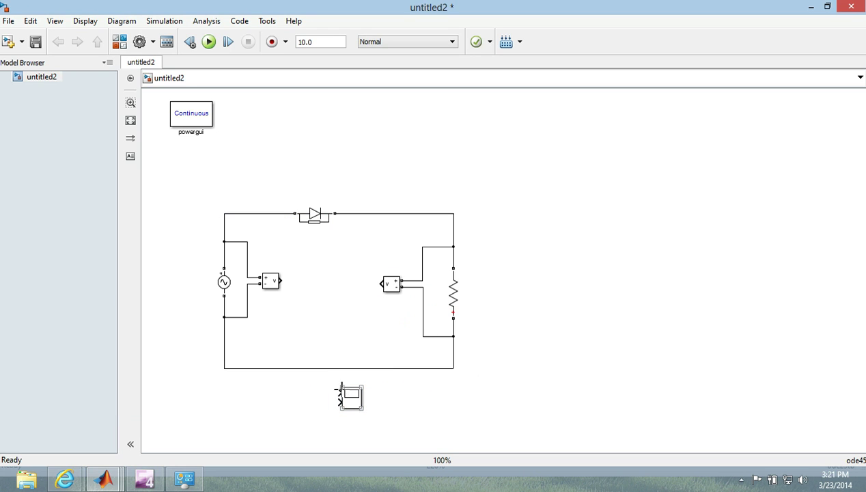
pyautogui.moveTo(340, 393)
pyautogui.mouseDown()
pyautogui.moveTo(304, 295)
pyautogui.moveTo(281, 281)
pyautogui.mouseUp()
pyautogui.moveTo(338, 402); pyautogui.dragTo(381, 282)
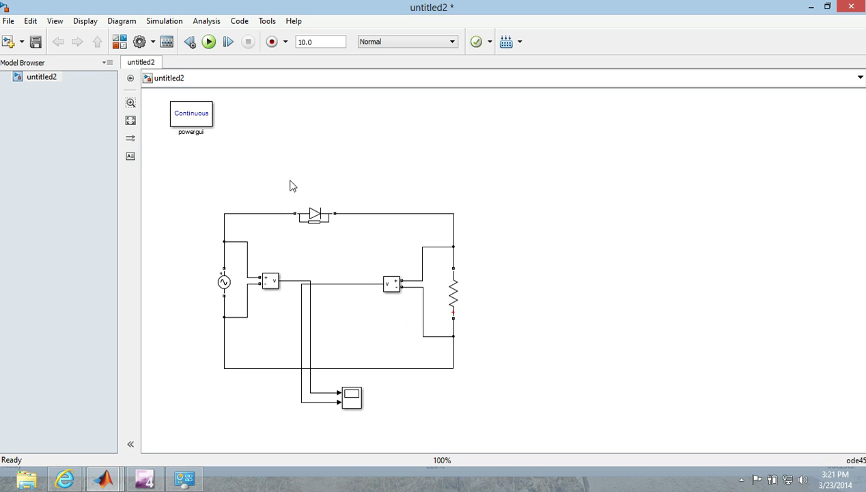
pyautogui.click(225, 281)
# Change the AC source peak amplitude from 100 to 10 V and frequency from 60 to 50 Hz.
pyautogui.doubleClick(224, 282)
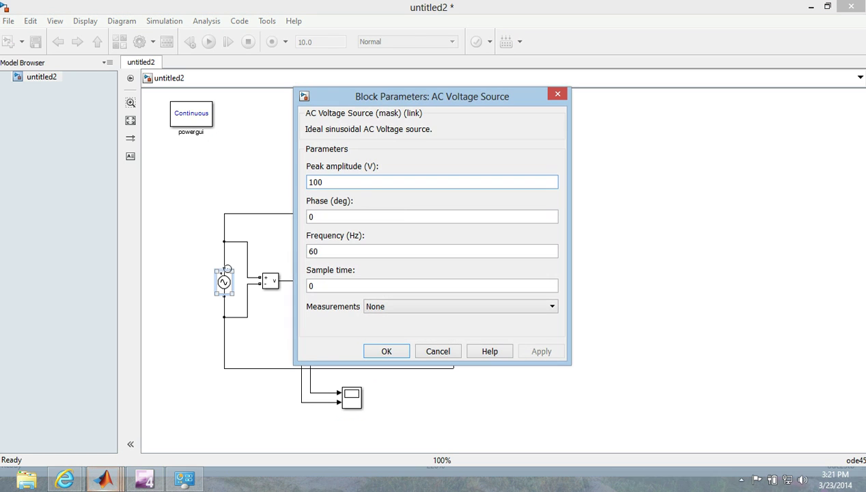
pyautogui.doubleClick(346, 181)
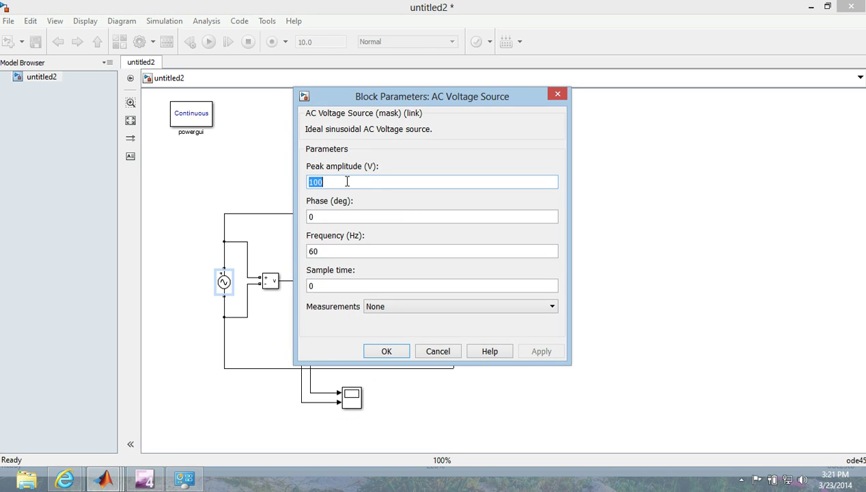
pyautogui.click(345, 179)
pyautogui.press('BackSpace')
pyautogui.doubleClick(312, 251)
pyautogui.press('Left')
pyautogui.press('BackSpace')
pyautogui.write('5')
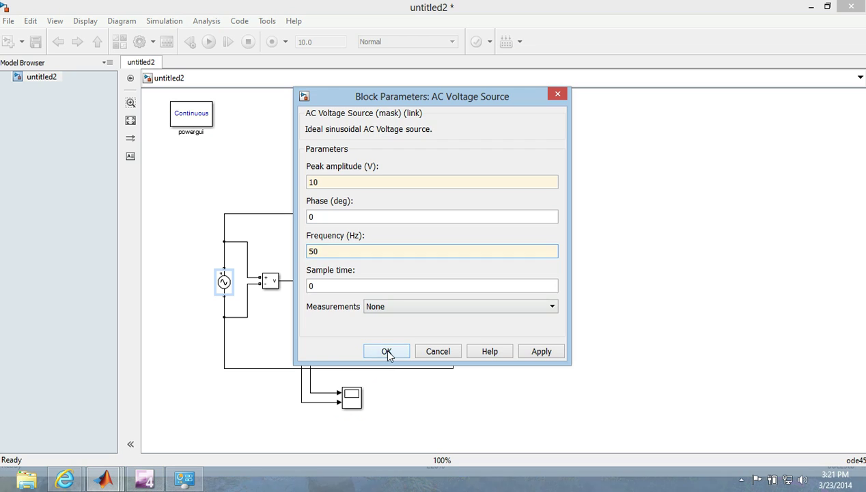
pyautogui.click(385, 351)
pyautogui.click(577, 266)
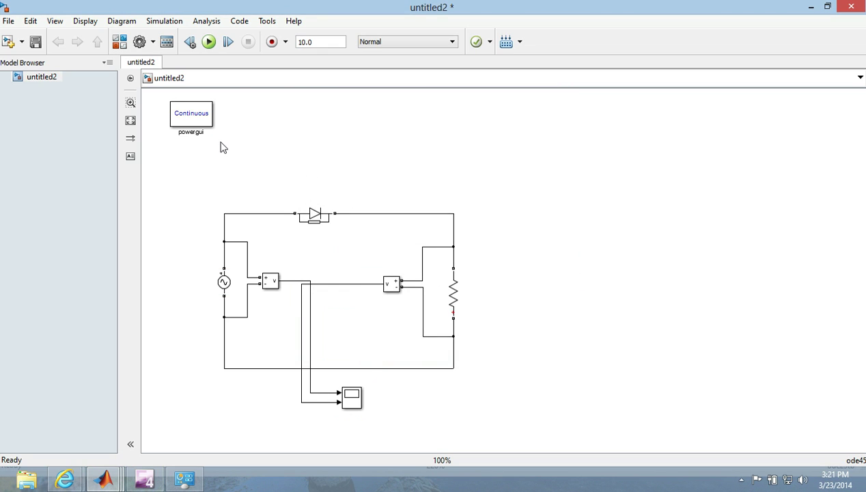
# Fit the rectifier diagram to the window and select the 10.0 stop time value.
pyautogui.click(131, 122)
pyautogui.scroll(-1, 755, 201)
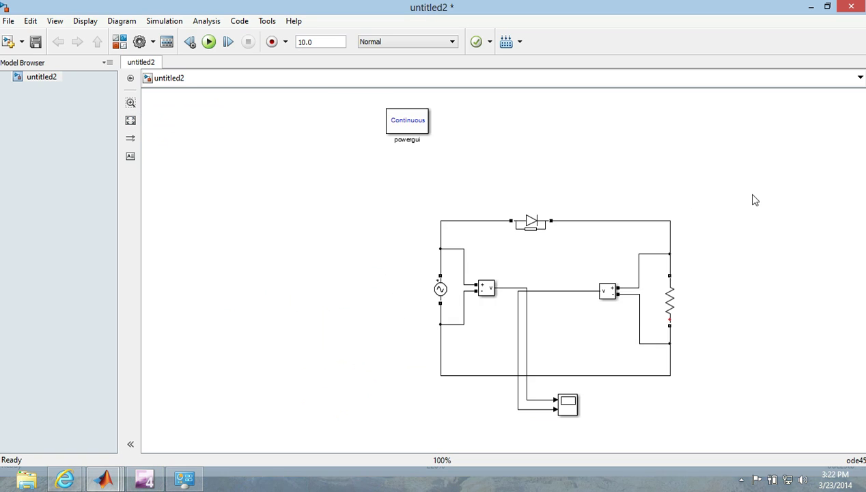
pyautogui.scroll(1, 755, 200)
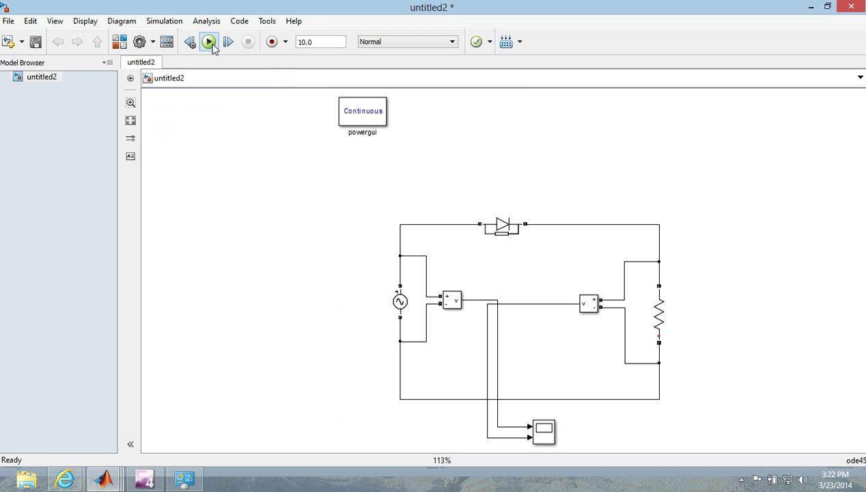
pyautogui.doubleClick(315, 41)
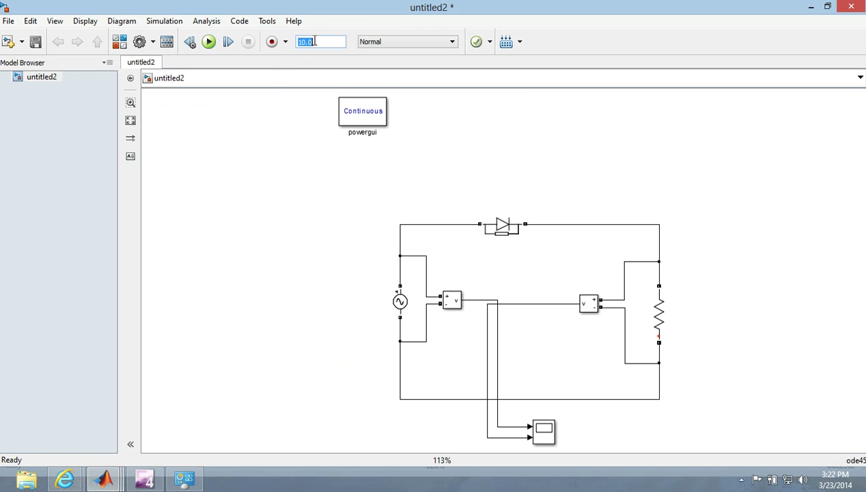
# Set stop time to 1, then configure max step size 0.0001 and the ode23tb solver.
pyautogui.write('1')
pyautogui.click(148, 21)
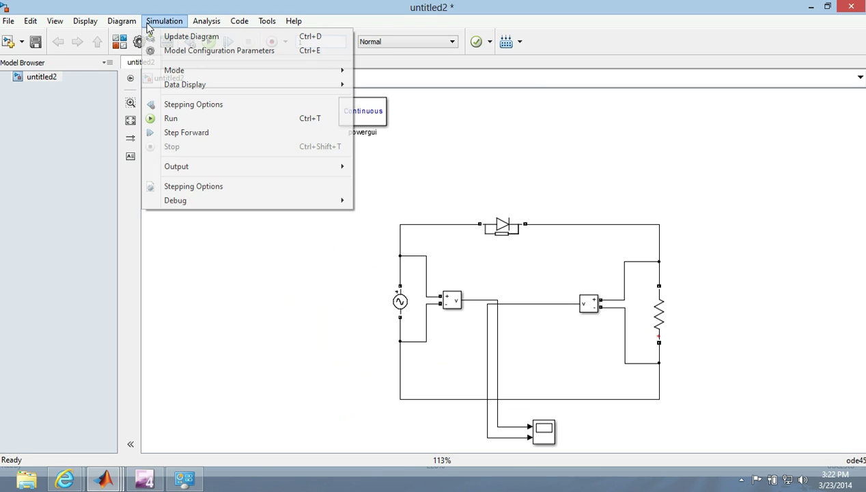
pyautogui.click(189, 55)
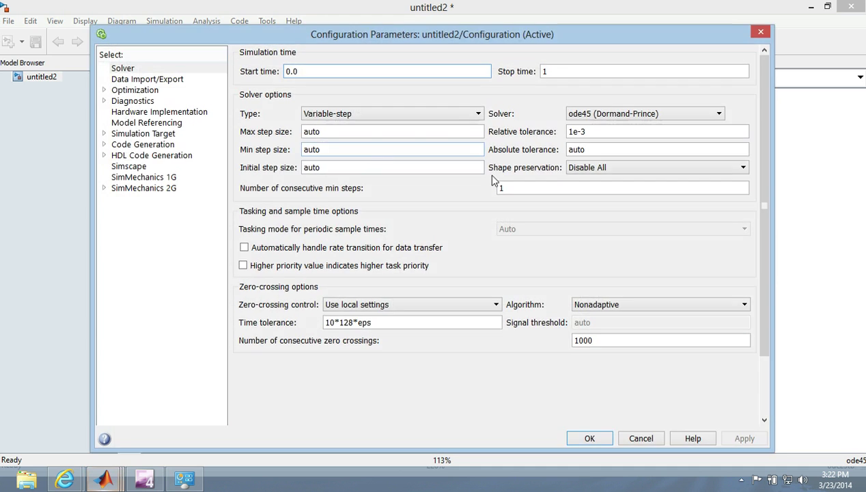
pyautogui.doubleClick(433, 134)
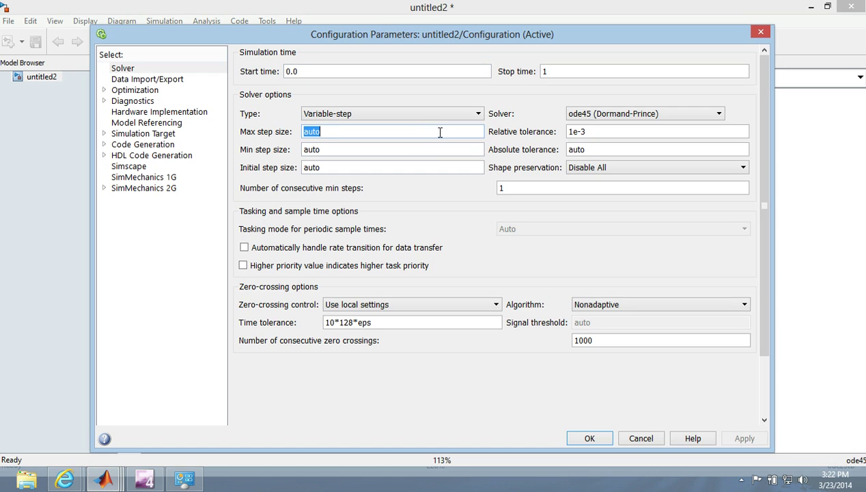
pyautogui.write('0.0001')
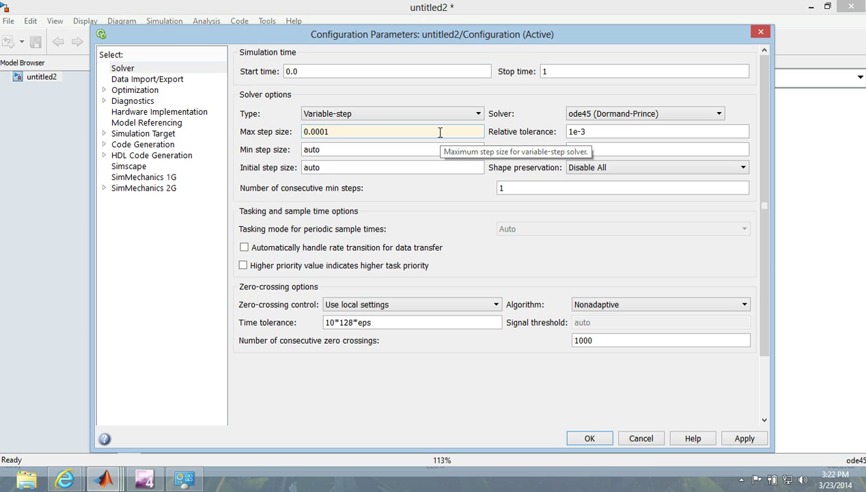
pyautogui.click(656, 117)
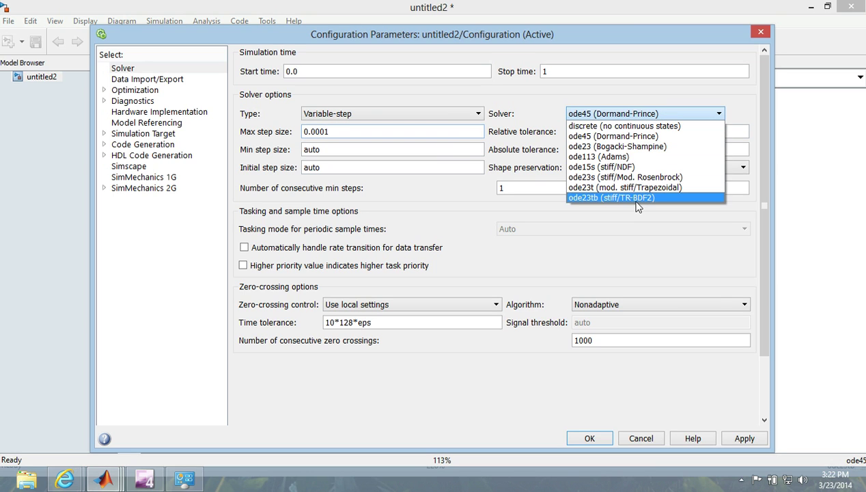
pyautogui.click(637, 200)
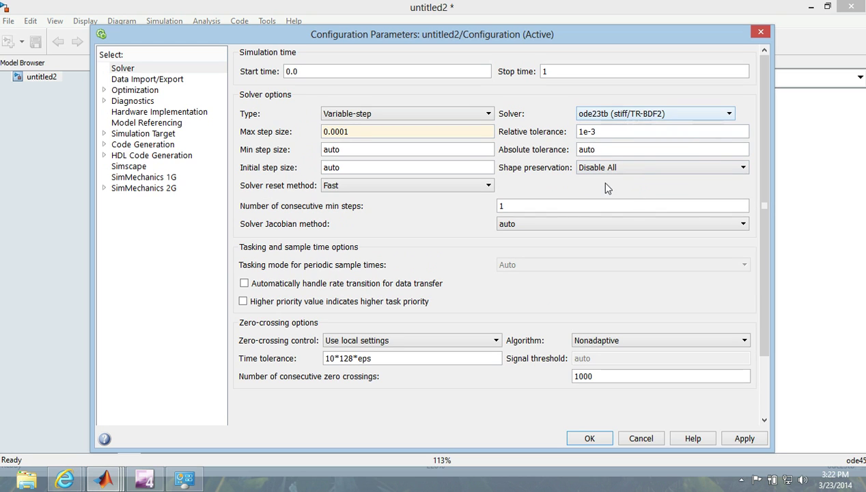
pyautogui.click(590, 440)
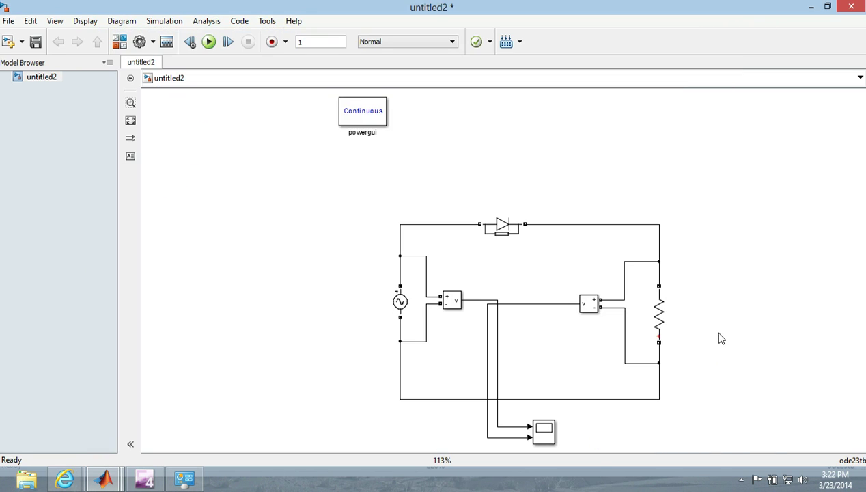
# Run the simulation and open the Scope block to view the results.
pyautogui.click(210, 43)
pyautogui.click(537, 444)
pyautogui.doubleClick(546, 432)
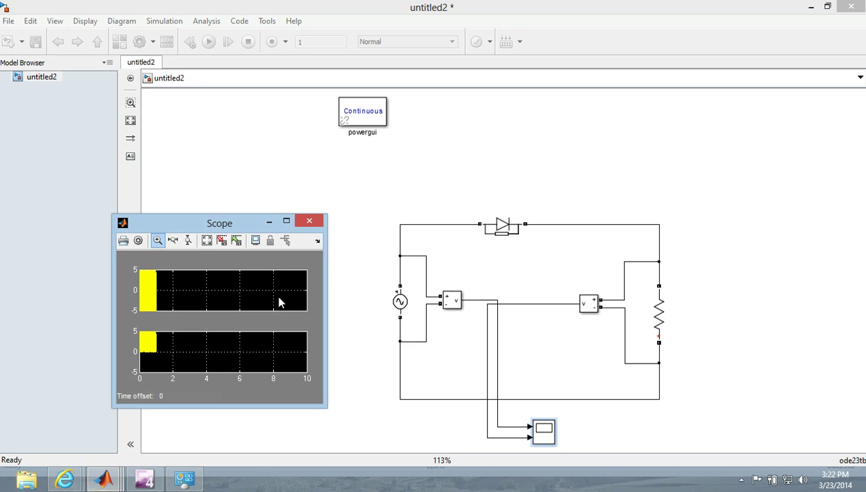
# Maximize the Scope, autoscale both plots, and X-zoom into a few waveform cycles.
pyautogui.click(287, 220)
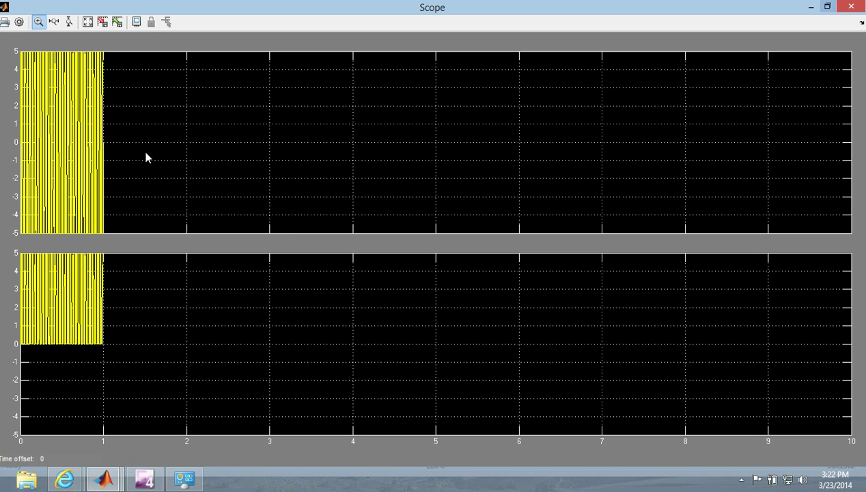
pyautogui.click(90, 22)
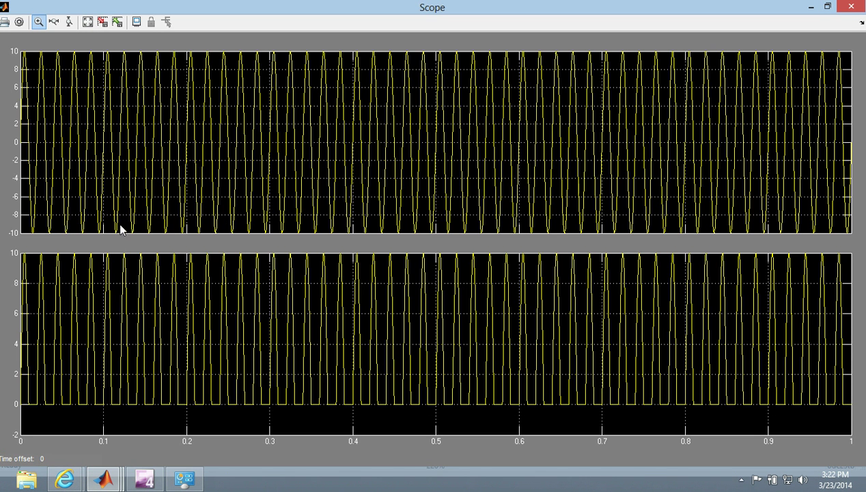
pyautogui.click(53, 21)
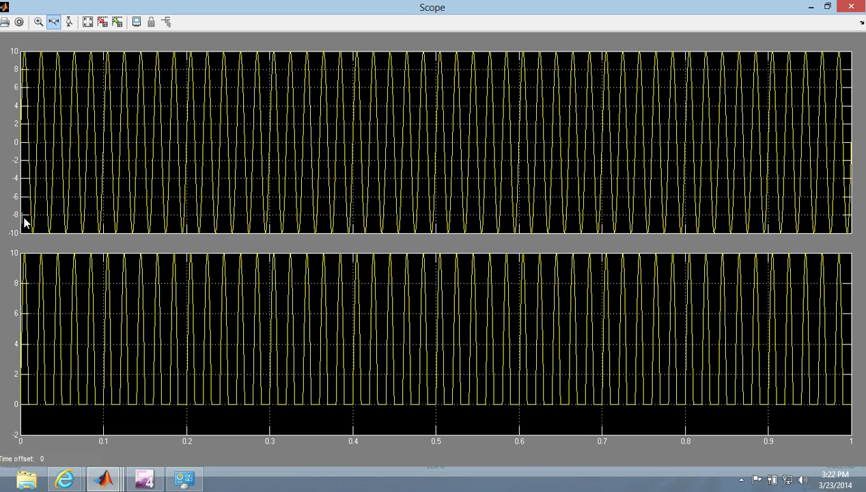
pyautogui.moveTo(24, 218); pyautogui.dragTo(108, 232)
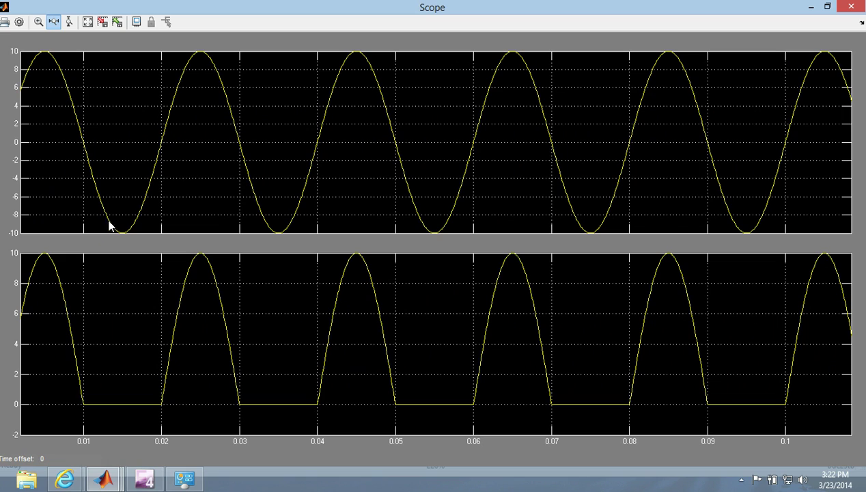